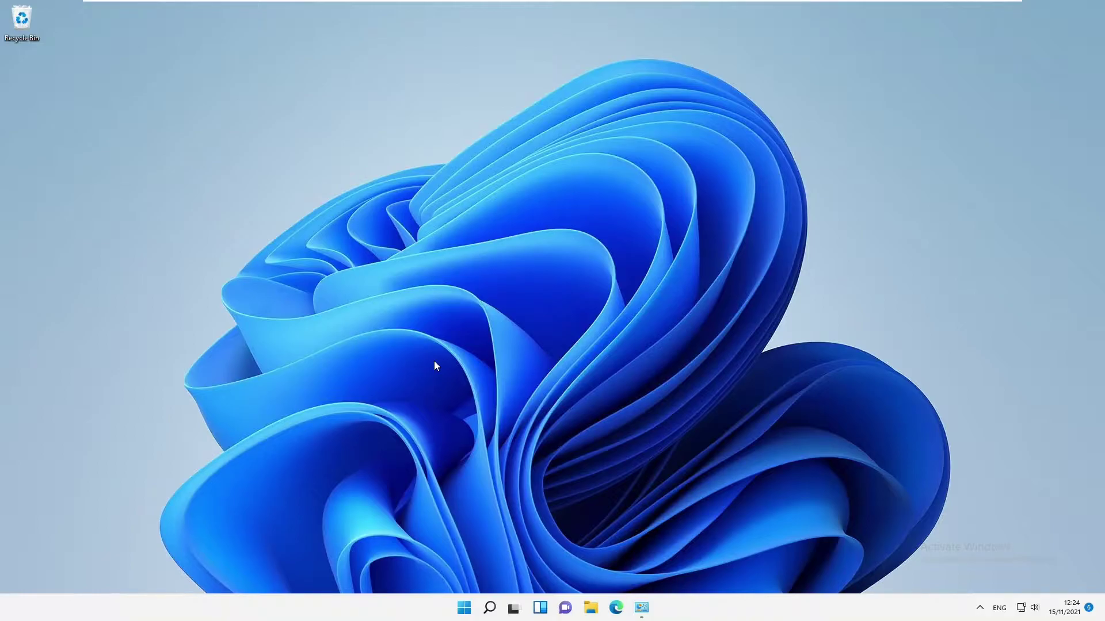
Step: Run appwiz.cpl and refresh the maximized Programs and Features list to show Office Professional Plus 2021
{"action": "left_click", "coordinate": [489, 609]}
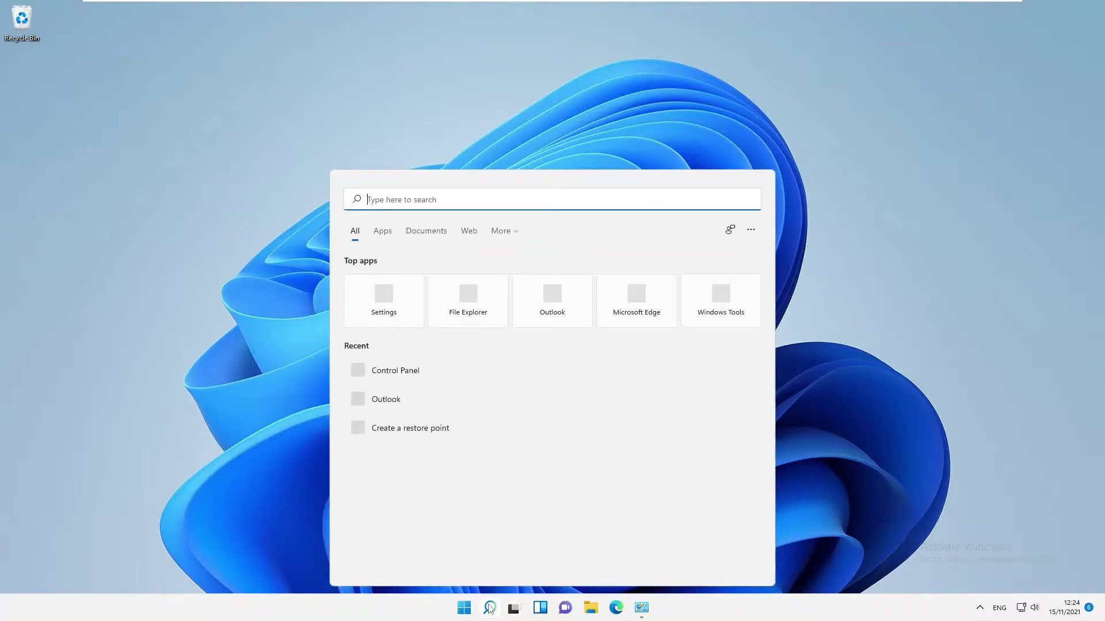
{"action": "type", "text": "appw"}
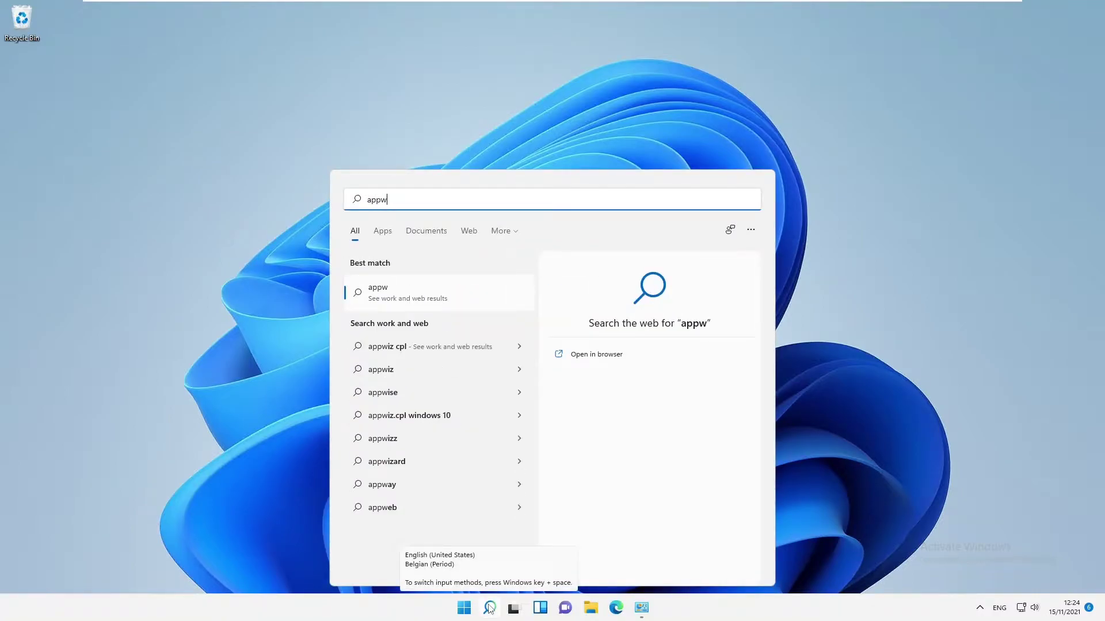
{"action": "type", "text": "iz.cp"}
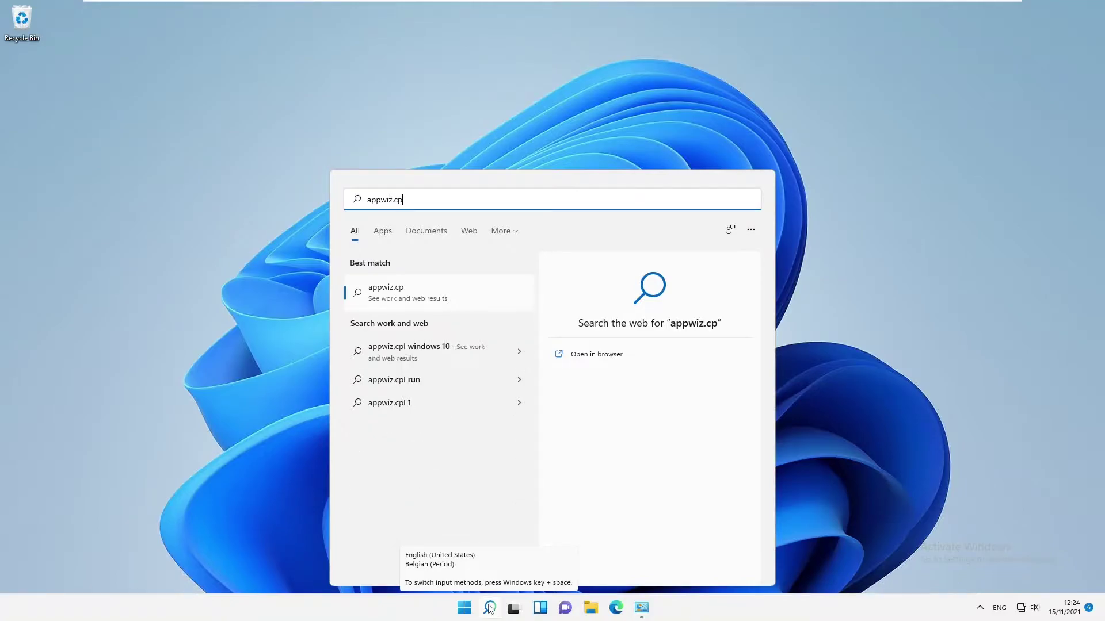
{"action": "type", "text": "l"}
{"action": "key", "text": "Return"}
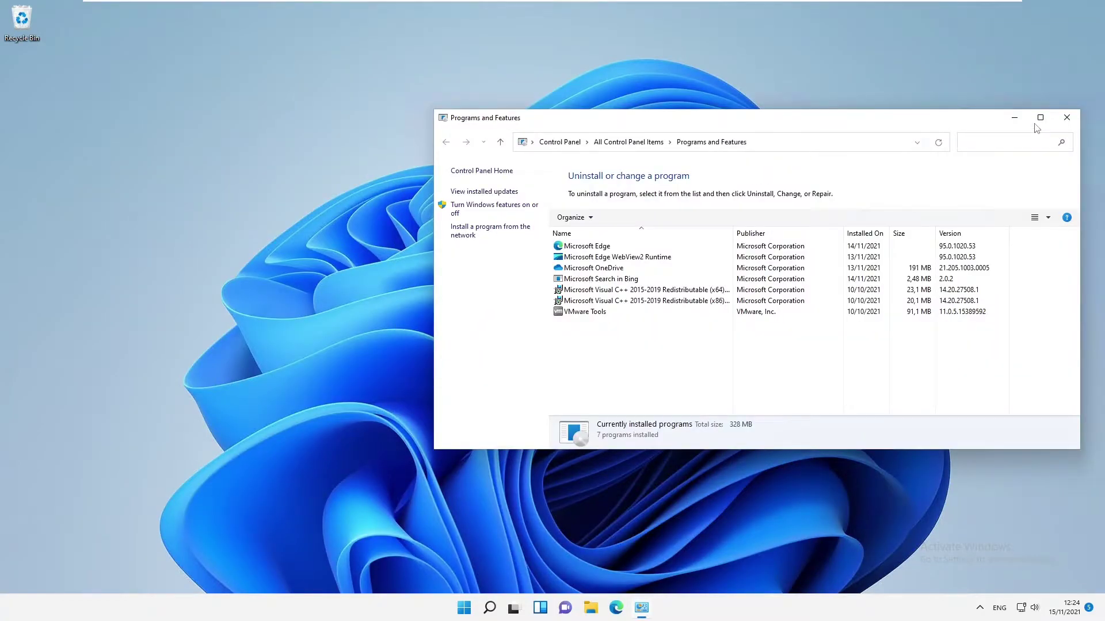
{"action": "left_click", "coordinate": [1040, 118]}
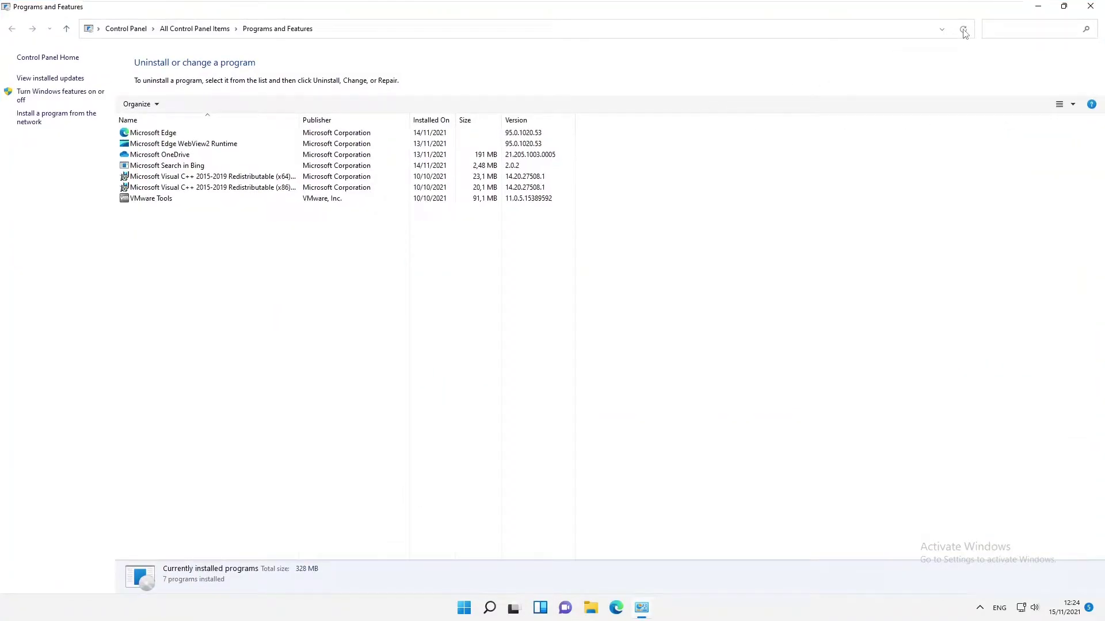
{"action": "left_click", "coordinate": [964, 28]}
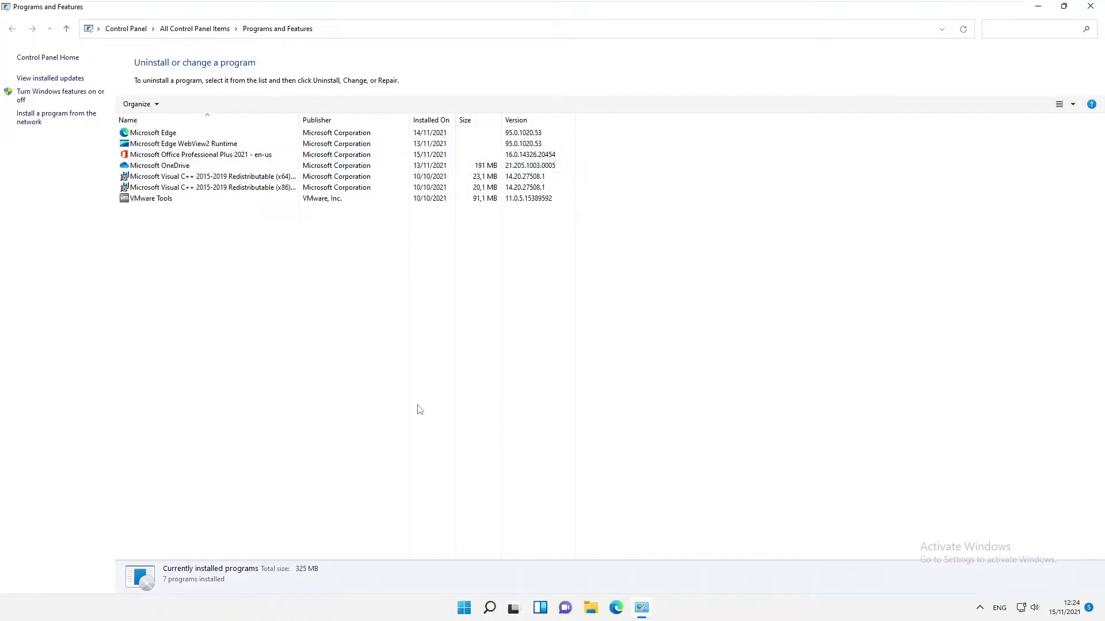
Step: Launch Word, close the product key prompt, create a blank document and dismiss the collaboration tip
{"action": "left_click", "coordinate": [463, 607]}
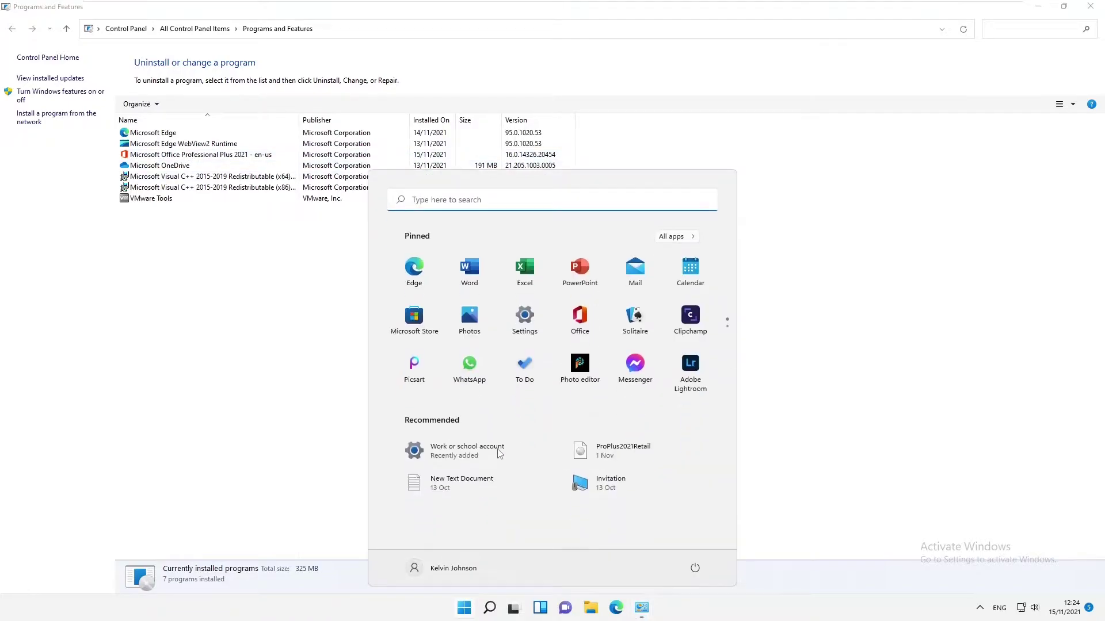
{"action": "left_click", "coordinate": [470, 271]}
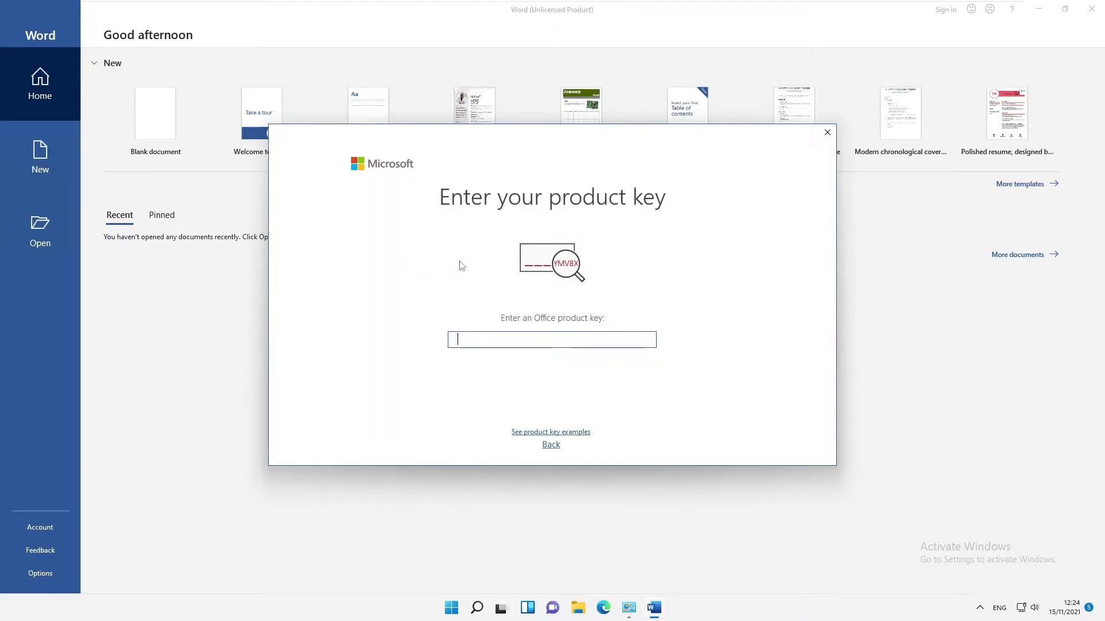
{"action": "left_click", "coordinate": [826, 136]}
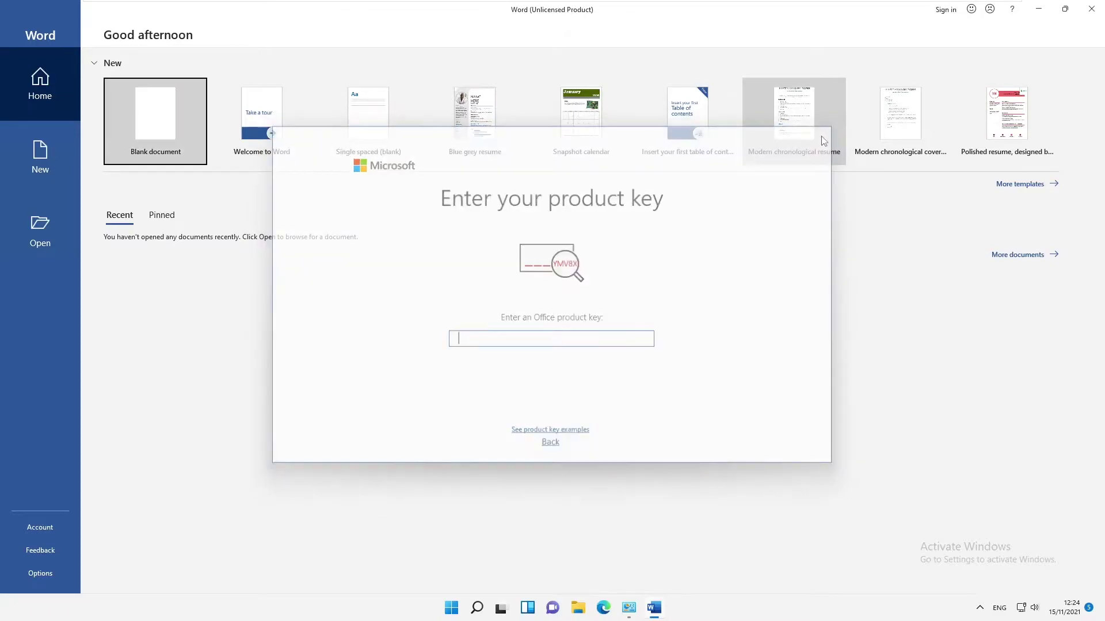
{"action": "left_click", "coordinate": [160, 131]}
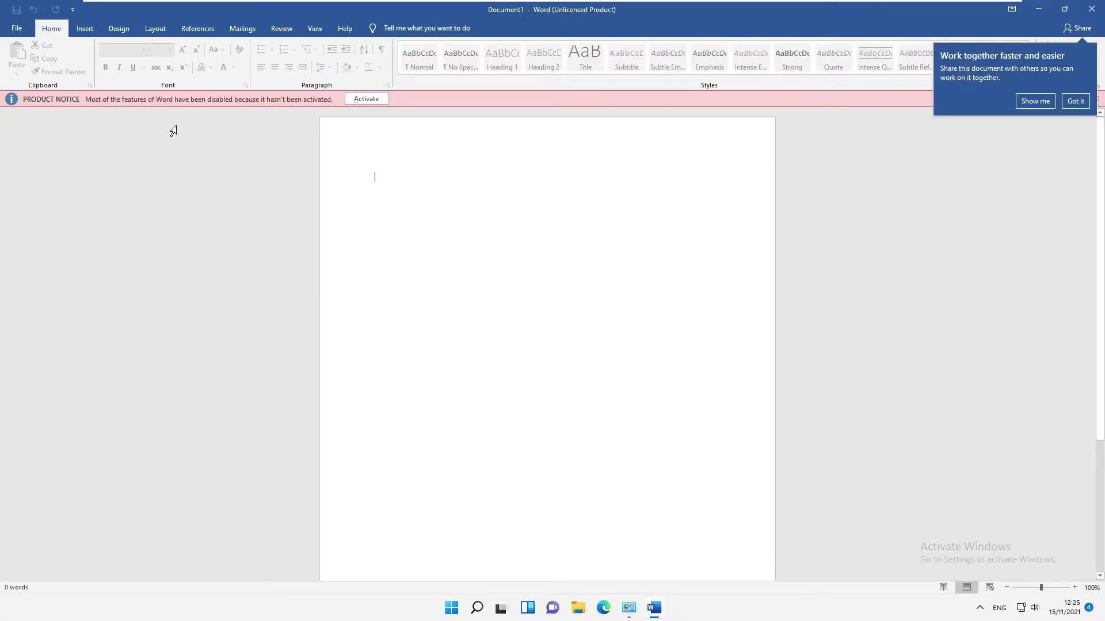
{"action": "left_click", "coordinate": [1074, 100]}
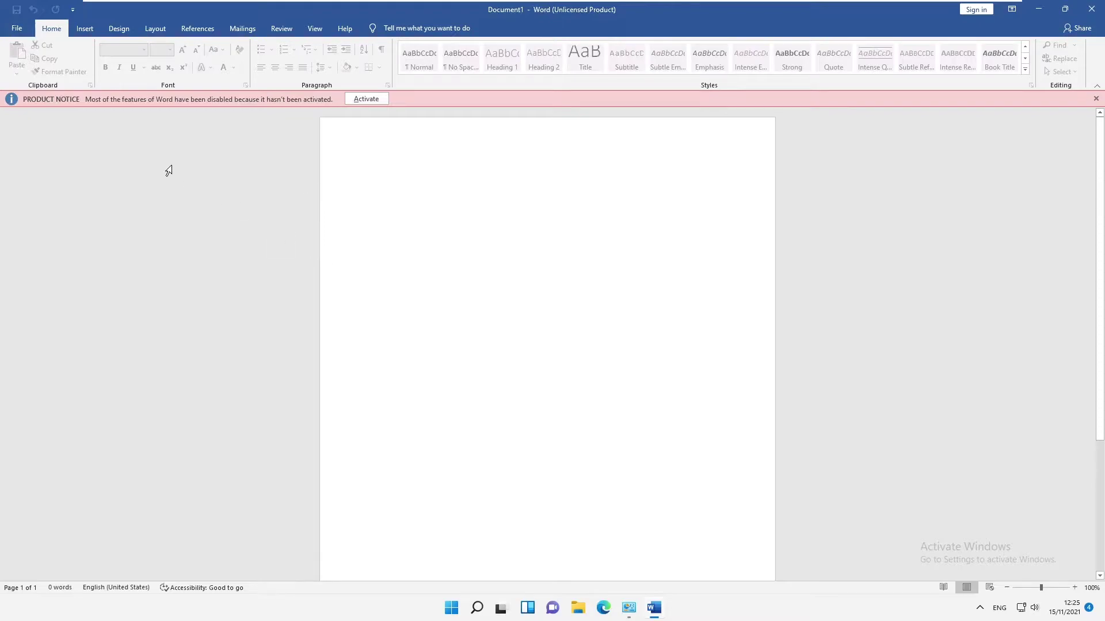
Step: View the unlicensed Office Professional Plus 2021 details on the Account page and choose Activate Product
{"action": "left_click", "coordinate": [17, 30]}
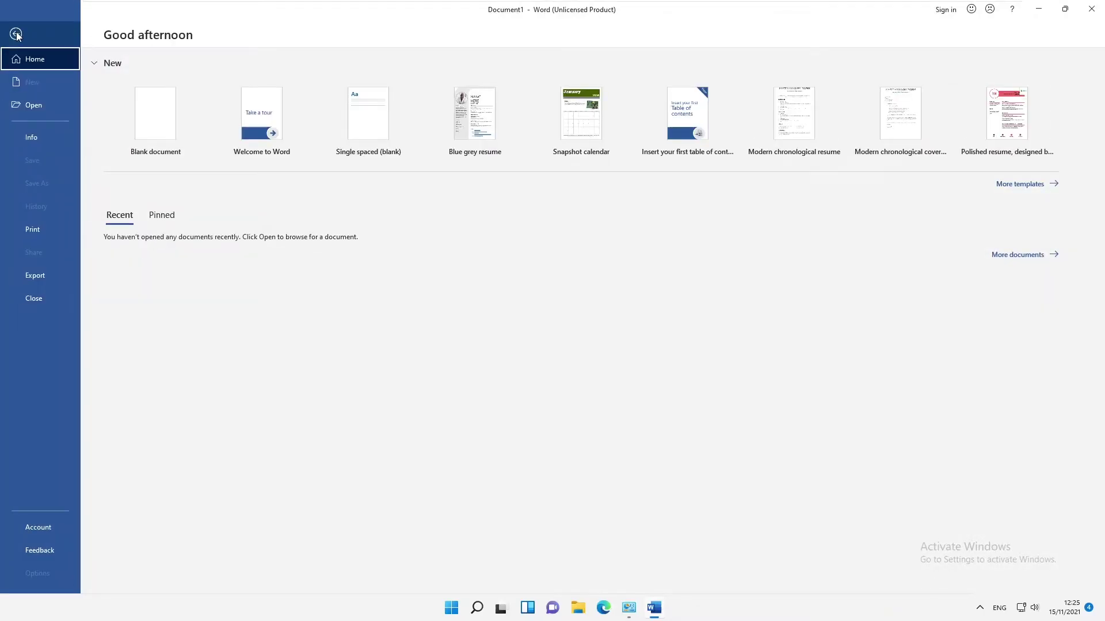
{"action": "left_click", "coordinate": [36, 527]}
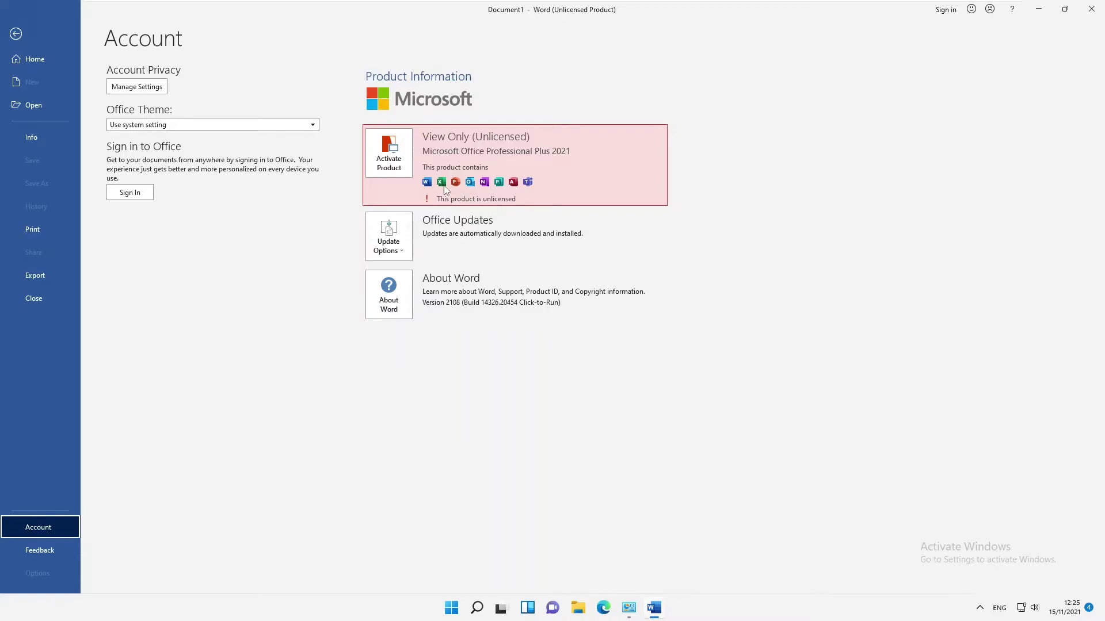
{"action": "left_click", "coordinate": [397, 178]}
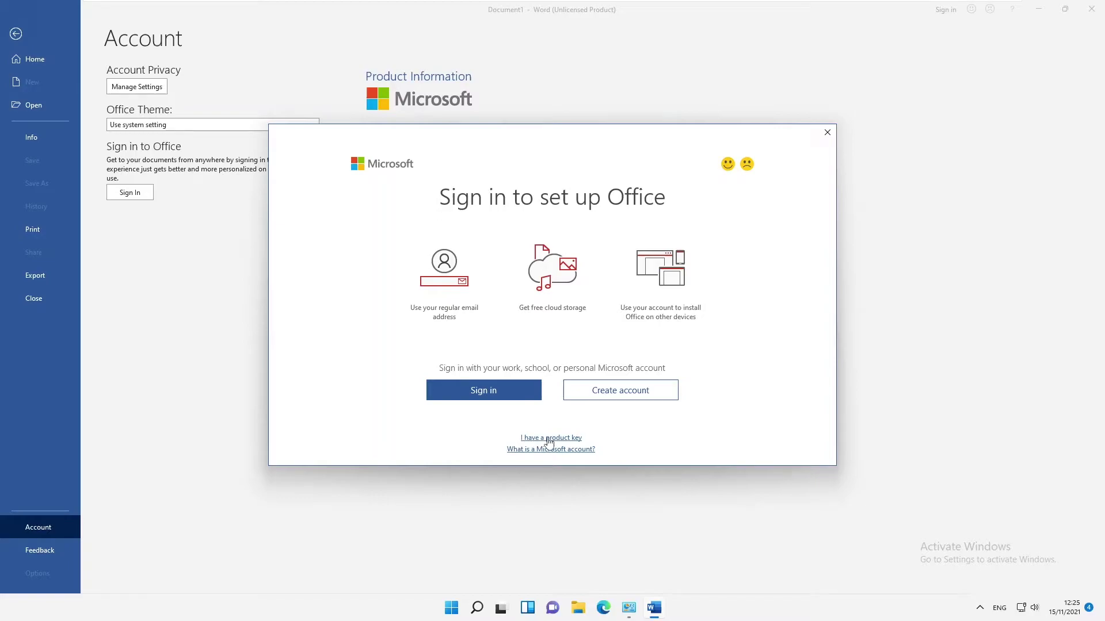
Step: Sign in to Activate Office with the work account email
{"action": "left_click", "coordinate": [486, 393]}
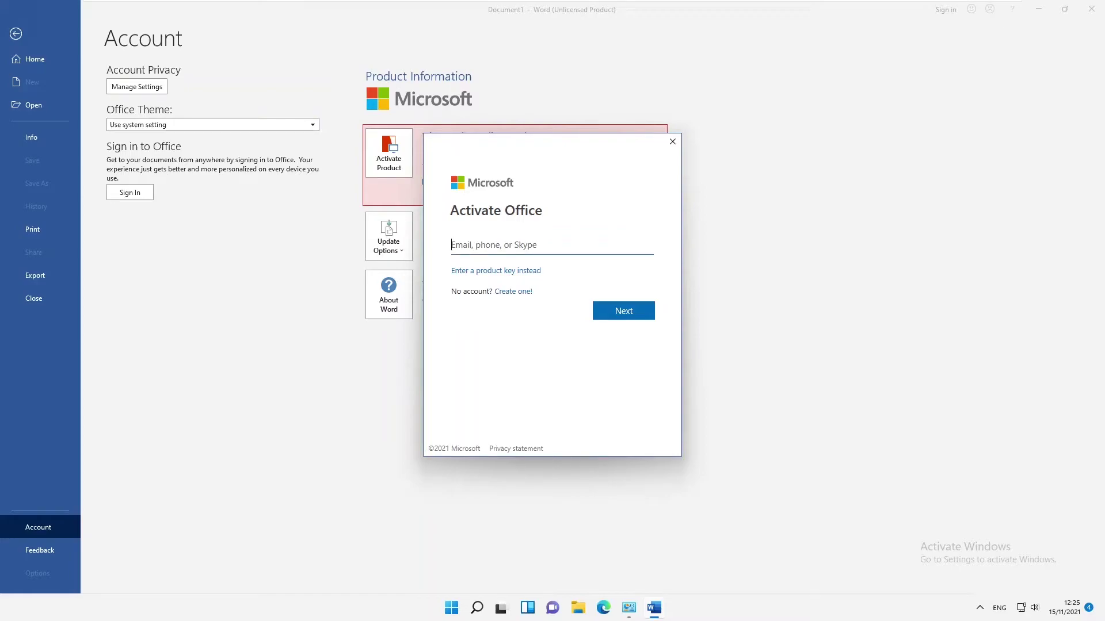
{"action": "left_click", "coordinate": [621, 312]}
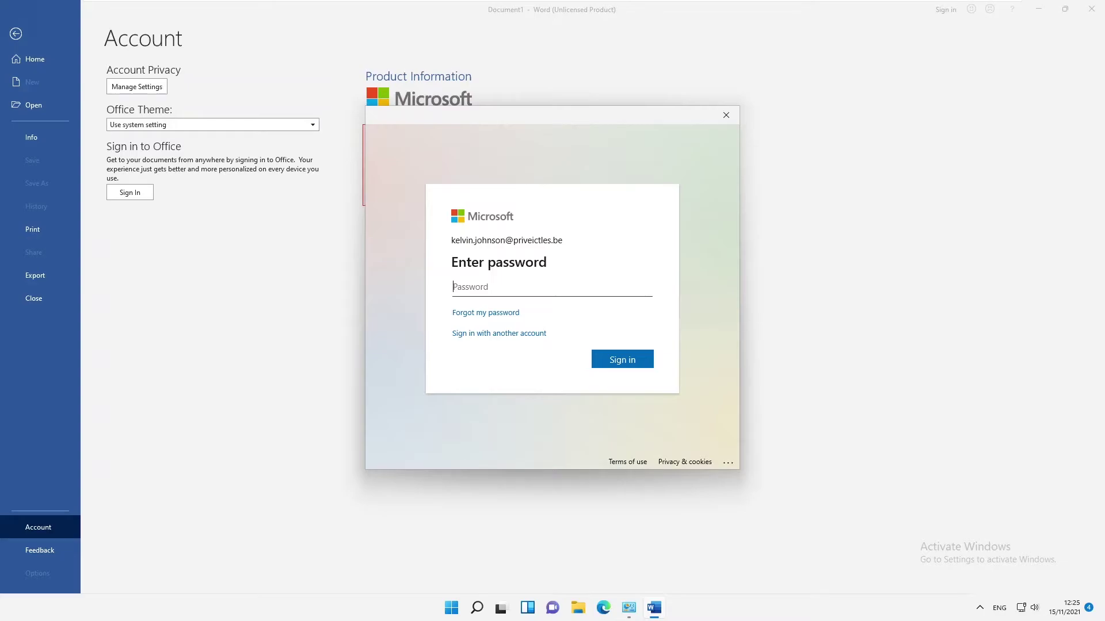
{"action": "type", "text": "••••"}
{"action": "type", "text": "•"}
Step: Submit the work account password and skip the security setup prompt
{"action": "left_click", "coordinate": [610, 362]}
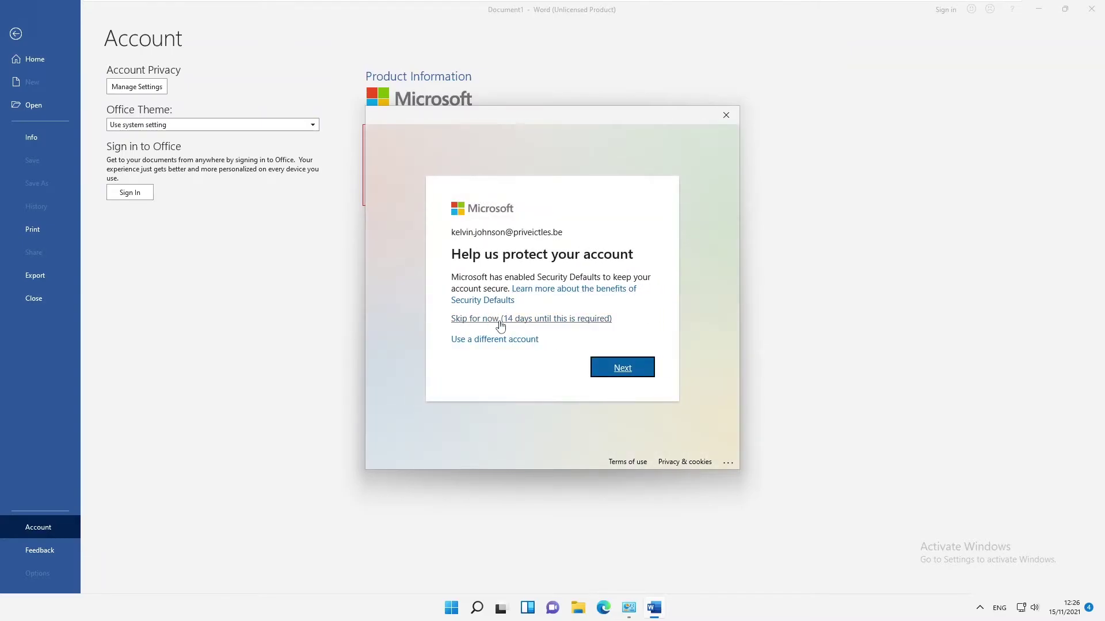
{"action": "left_click", "coordinate": [513, 319]}
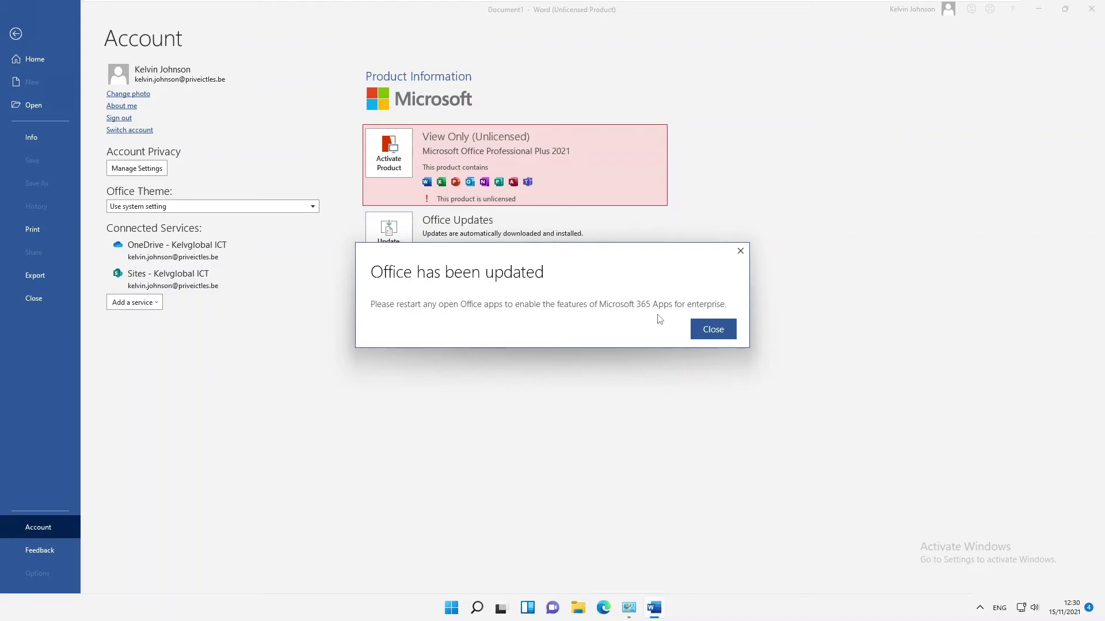
Step: Close the 'Office has been updated' notice, return to the document, and exit Word
{"action": "left_click", "coordinate": [707, 328]}
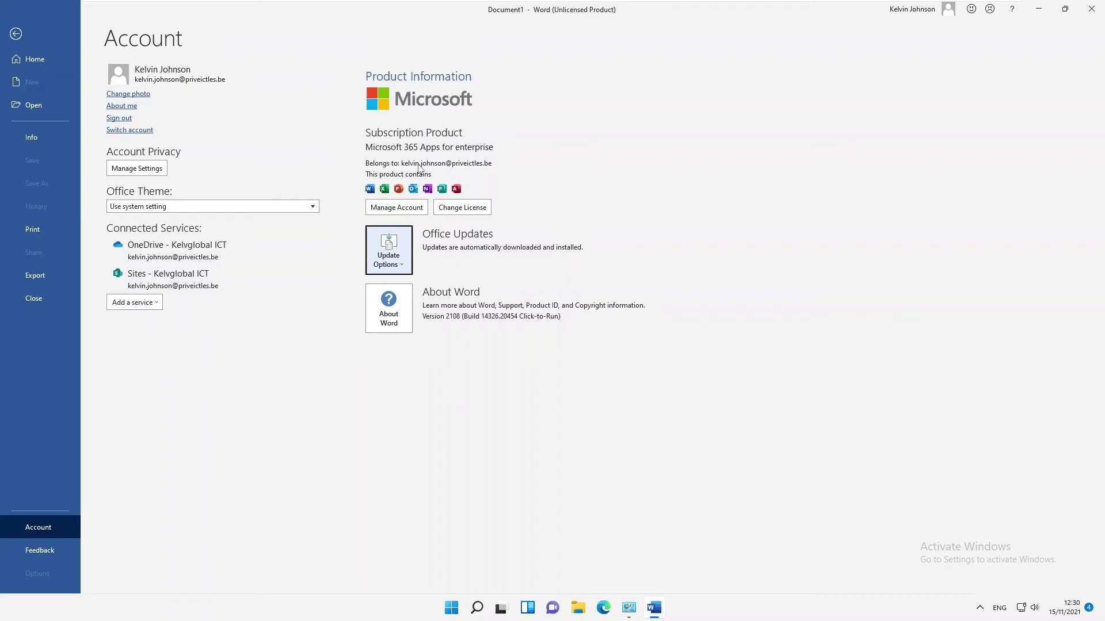
{"action": "left_click", "coordinate": [22, 37]}
{"action": "left_click", "coordinate": [1092, 11]}
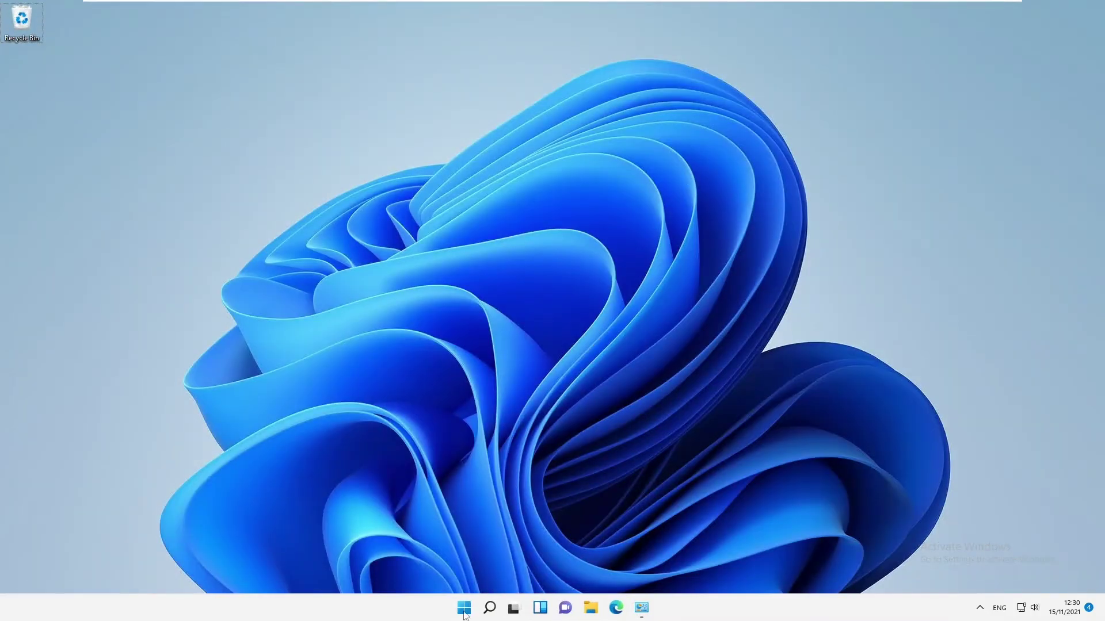
Step: Relaunch Word from the Start menu and create a new blank document
{"action": "left_click", "coordinate": [463, 610]}
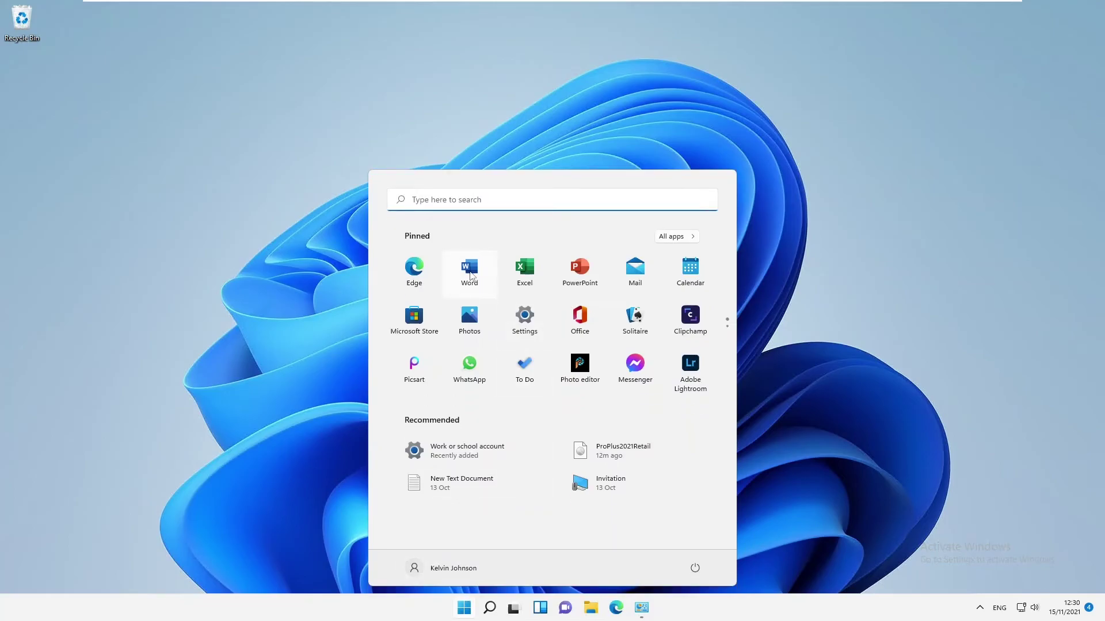
{"action": "left_click", "coordinate": [469, 271]}
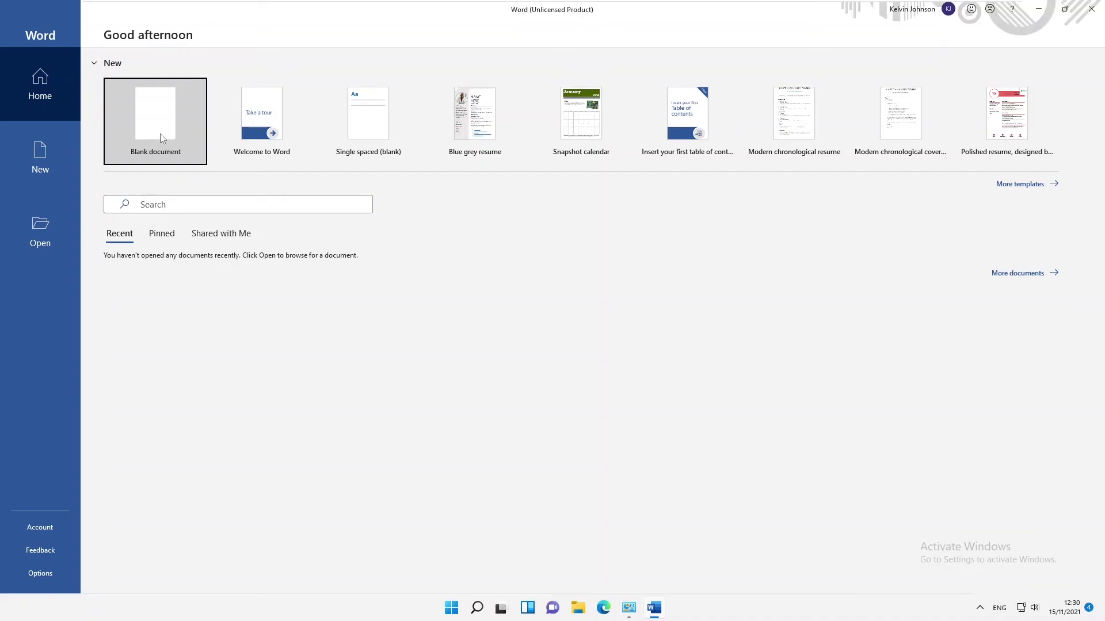
{"action": "left_click", "coordinate": [160, 134]}
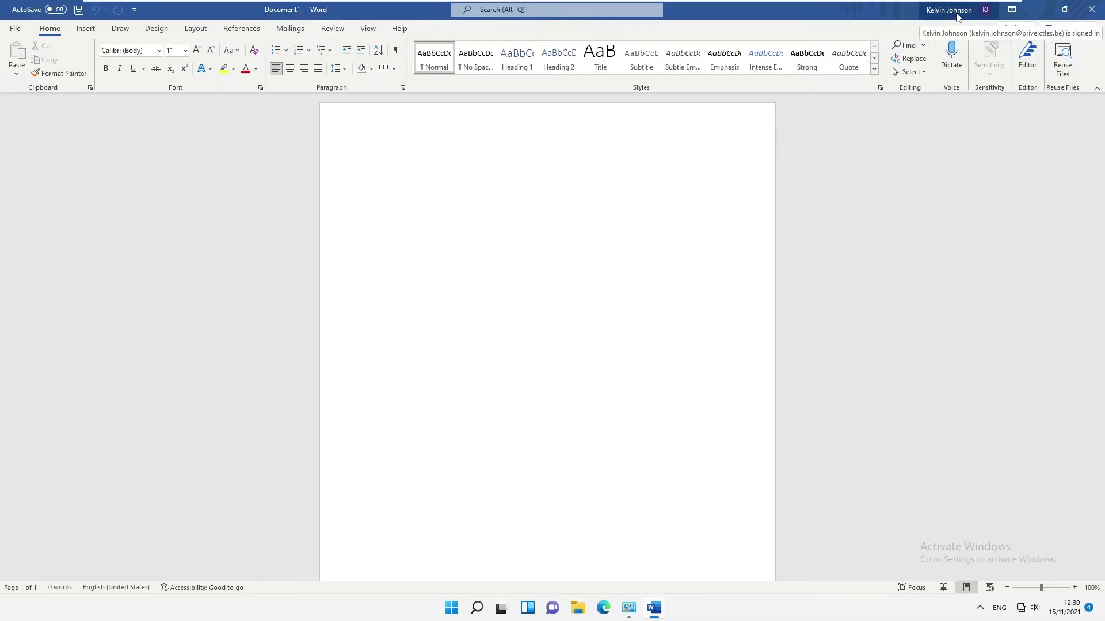
Step: Open File > Account to view the Microsoft 365 Apps for enterprise subscription
{"action": "left_click", "coordinate": [13, 30]}
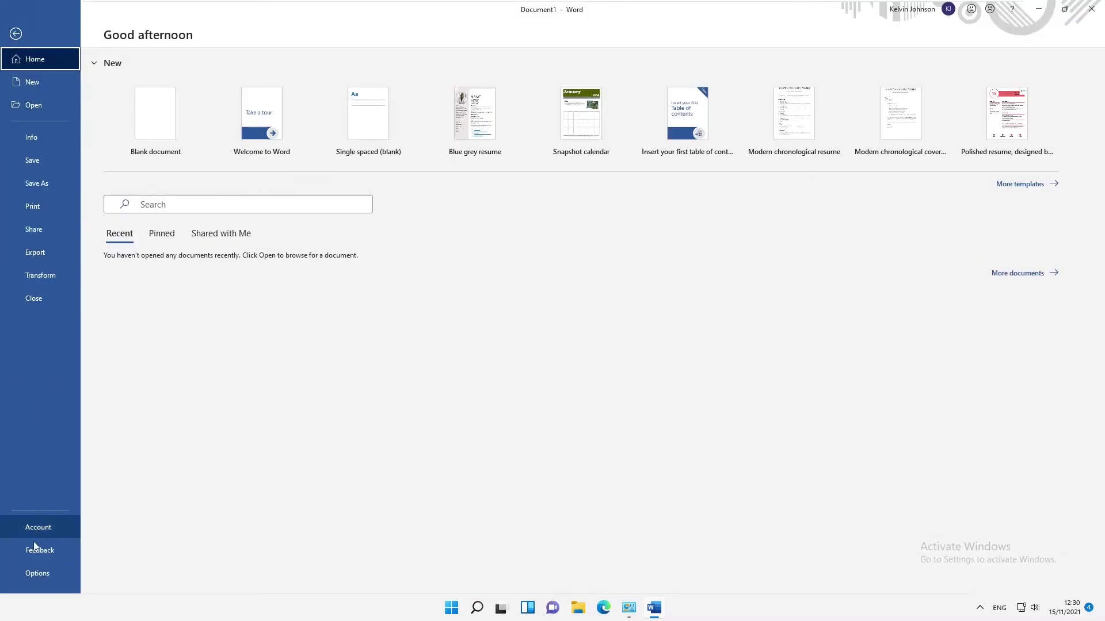
{"action": "left_click", "coordinate": [40, 527]}
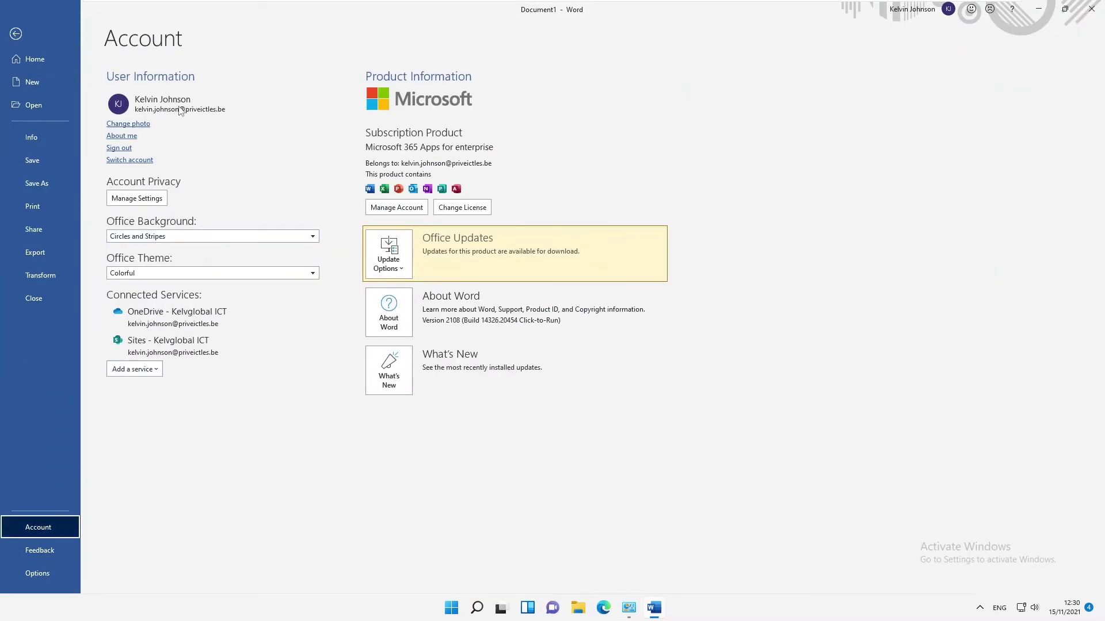